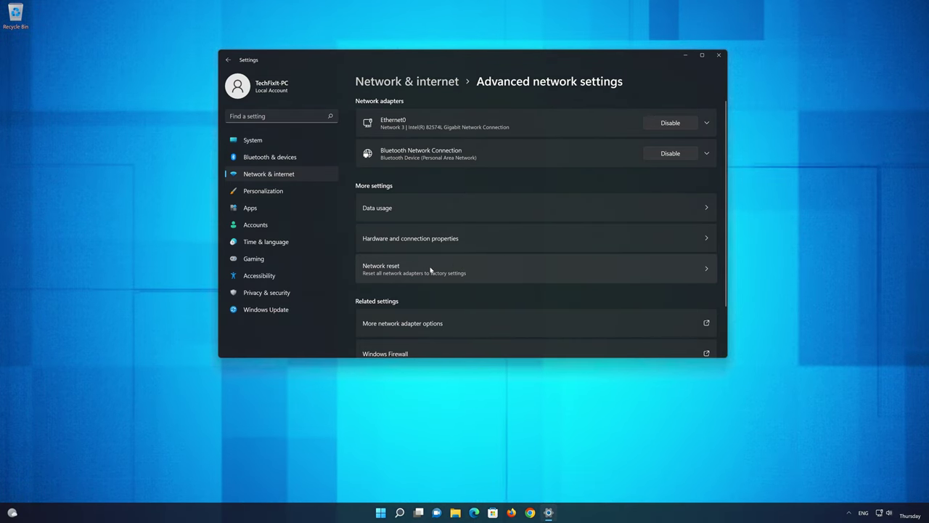
Step: Reset all network adapters to factory settings, confirm the reset, and close the sign-out notice and Settings
left_click(431, 270)
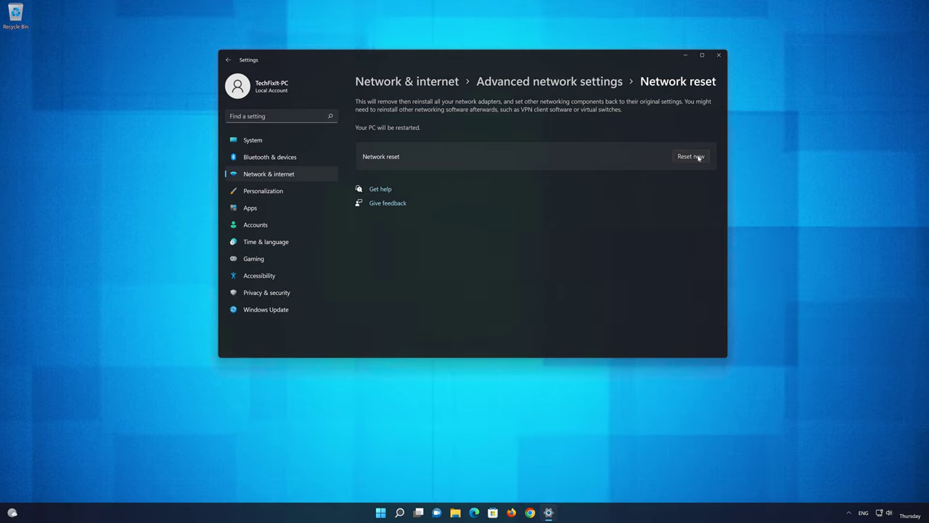
left_click(691, 157)
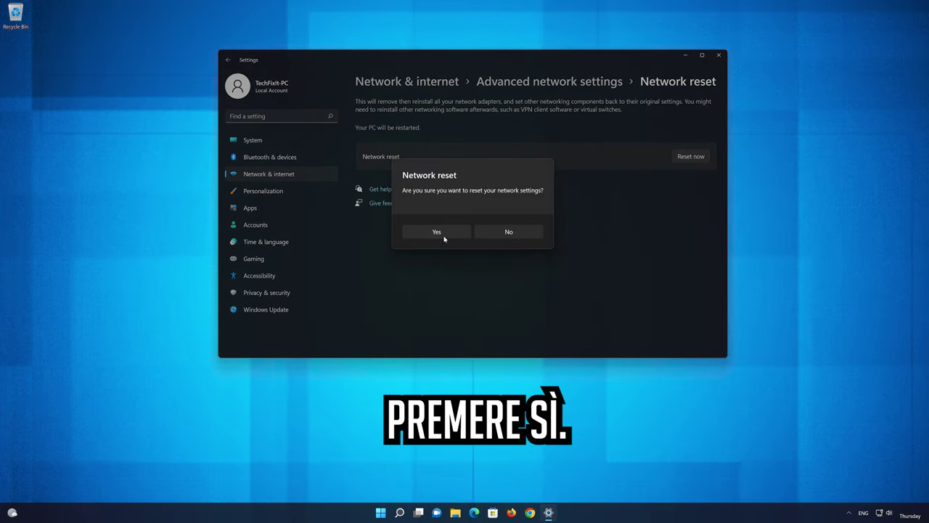
left_click(425, 234)
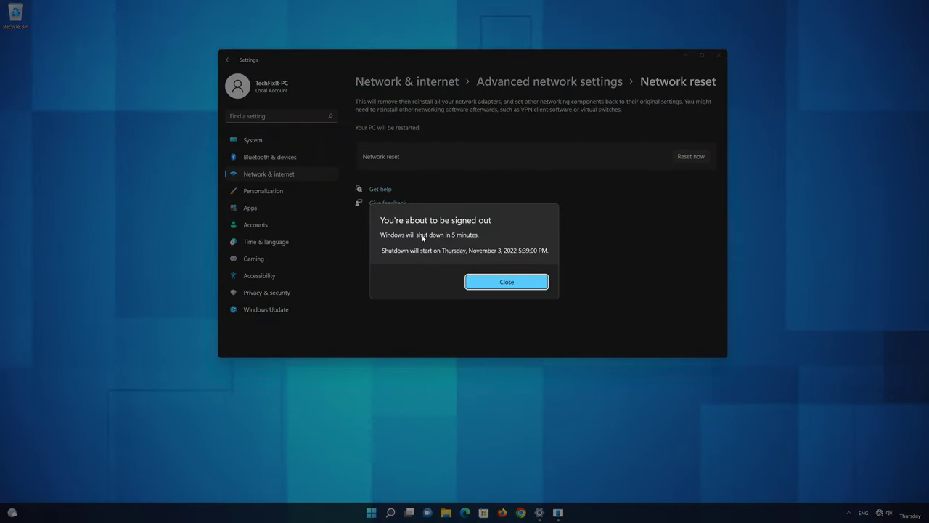
left_click(506, 282)
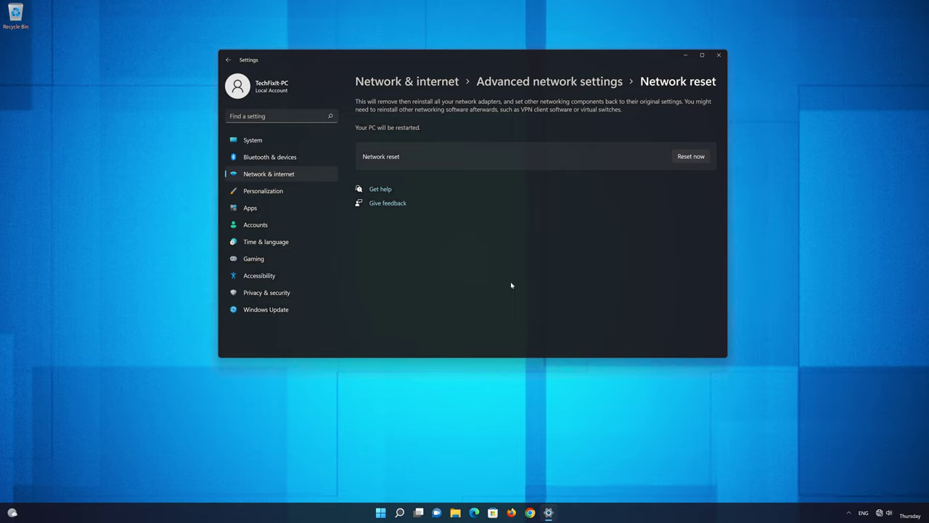
left_click(719, 55)
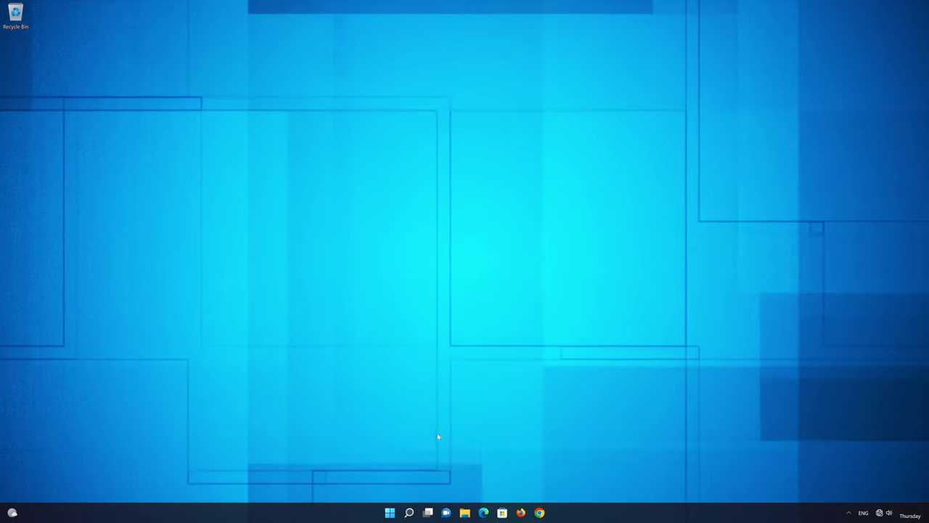
Step: Restart the PC to complete the network reset
left_click(390, 513)
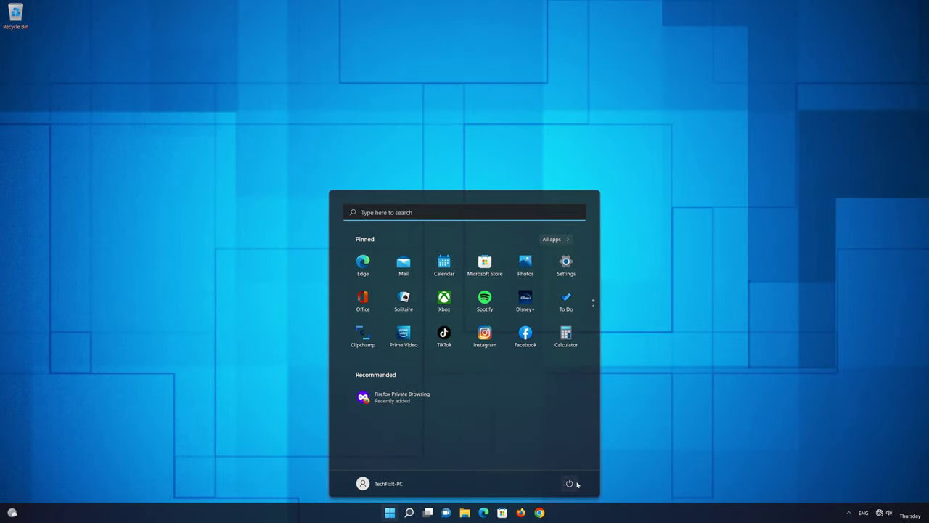
left_click(569, 485)
left_click(567, 471)
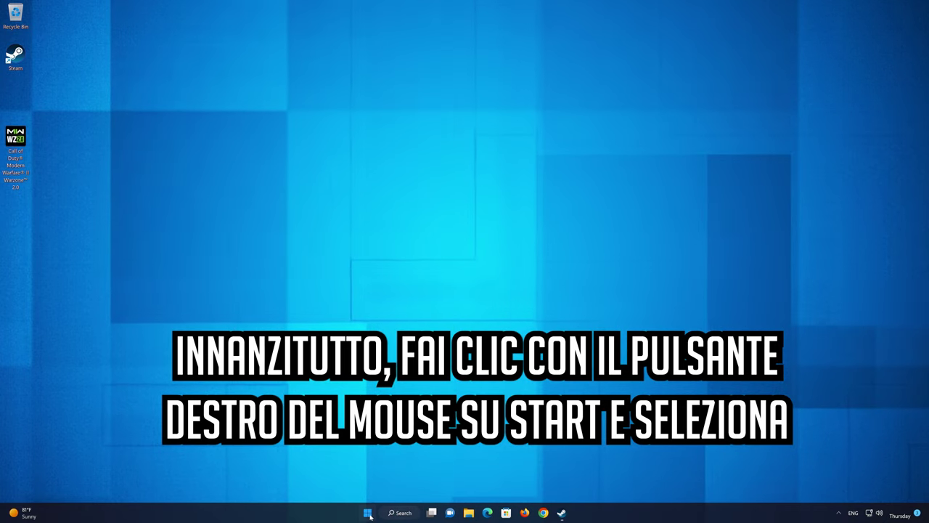
Step: Open the Network reset page in the advanced network settings of Network & internet
right_click(369, 513)
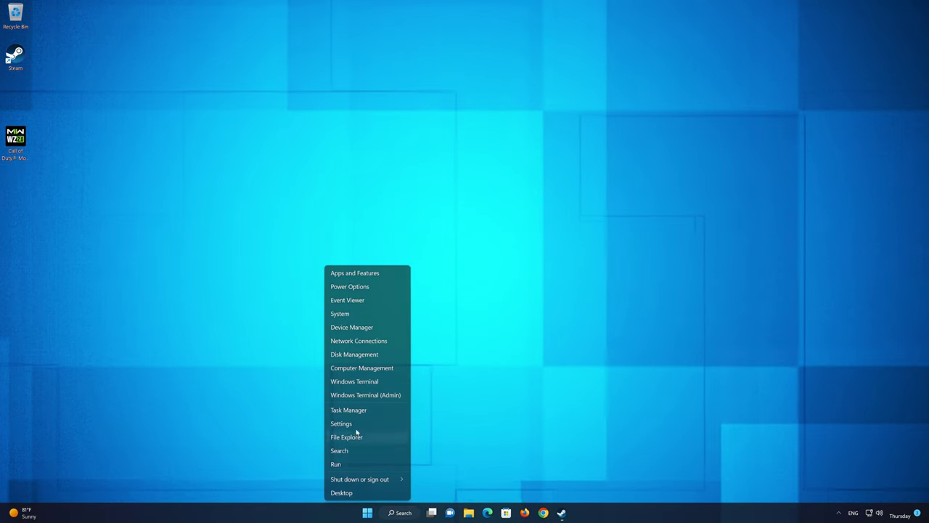
left_click(369, 427)
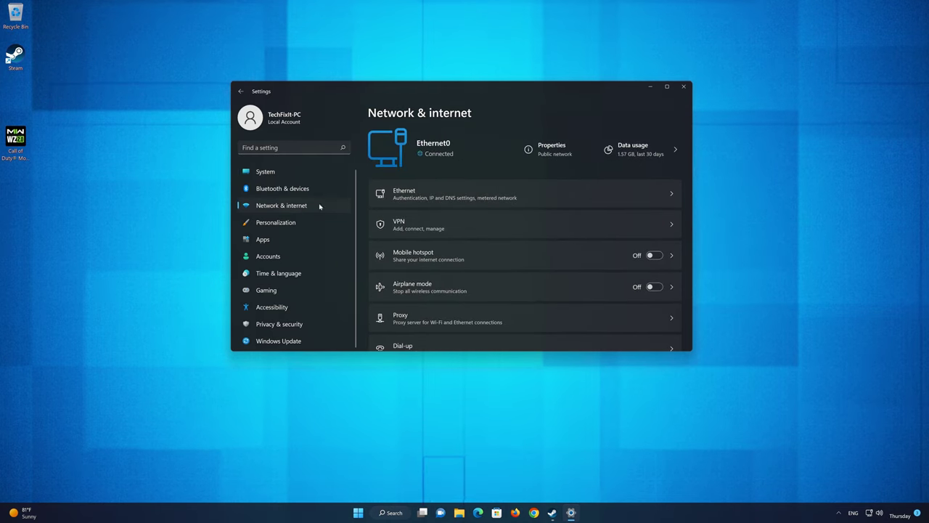
scroll(534, 220, "down", 2)
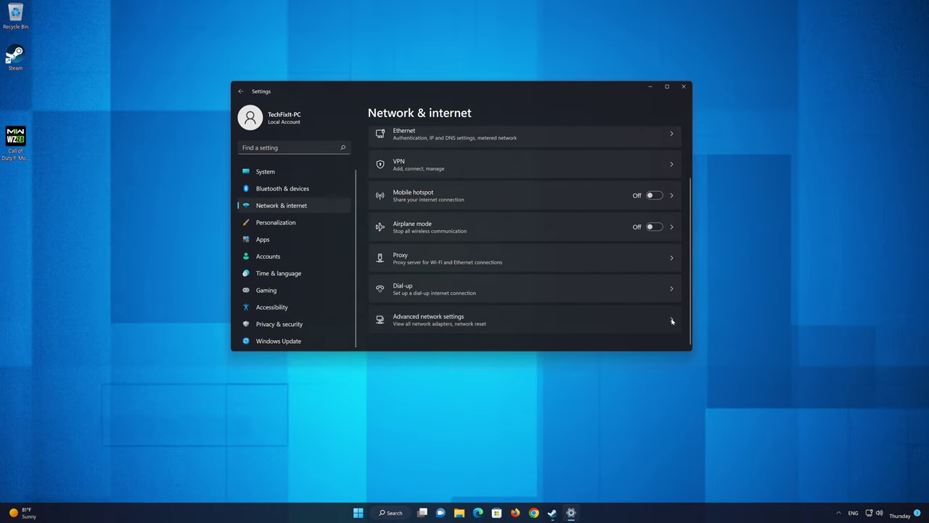
left_click(673, 321)
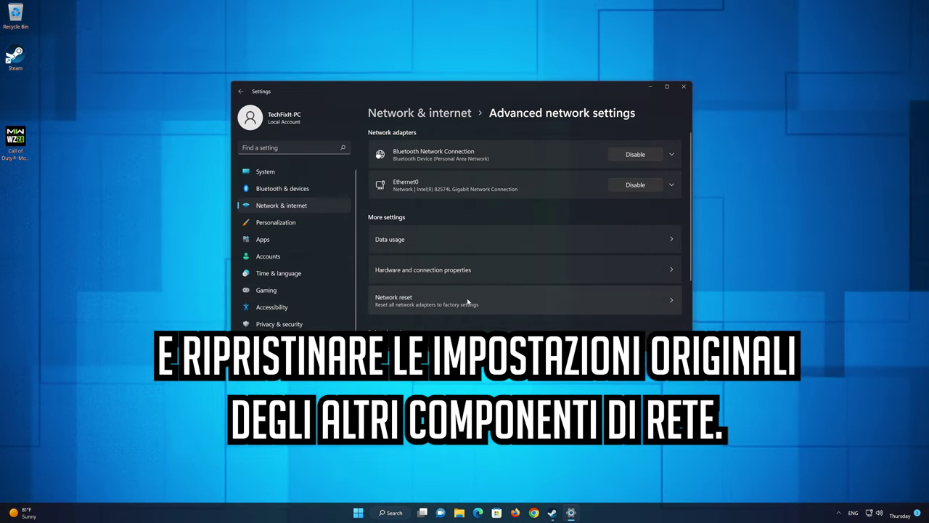
left_click(467, 300)
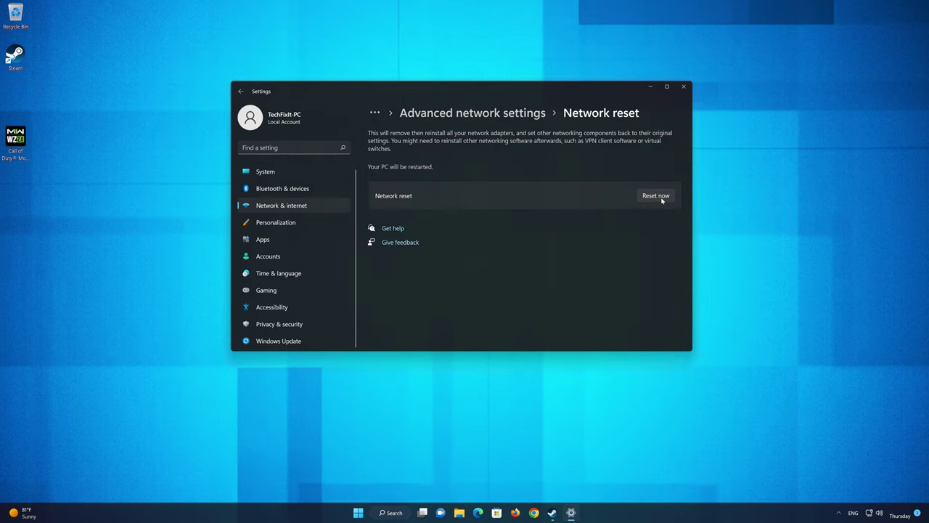
Step: Run the network reset with confirmation, dismiss the shutdown notice, and restart the PC
left_click(656, 196)
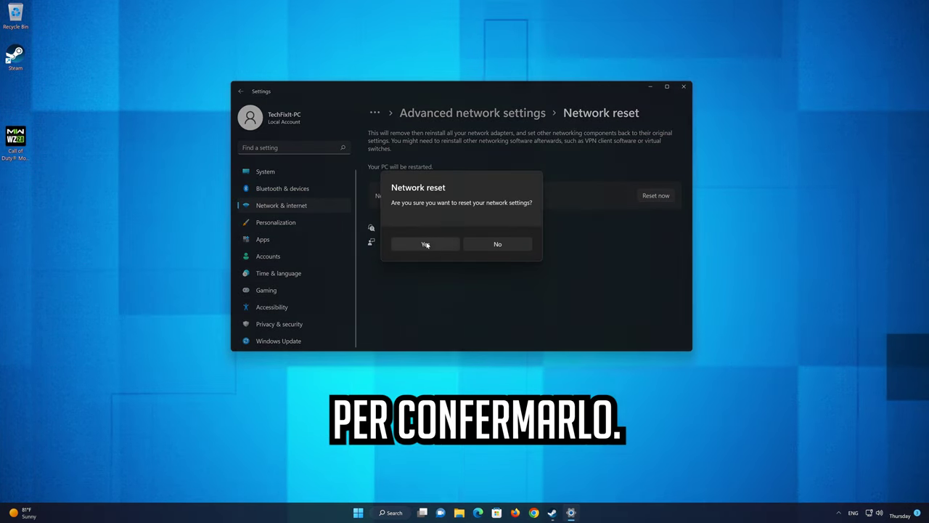
left_click(426, 244)
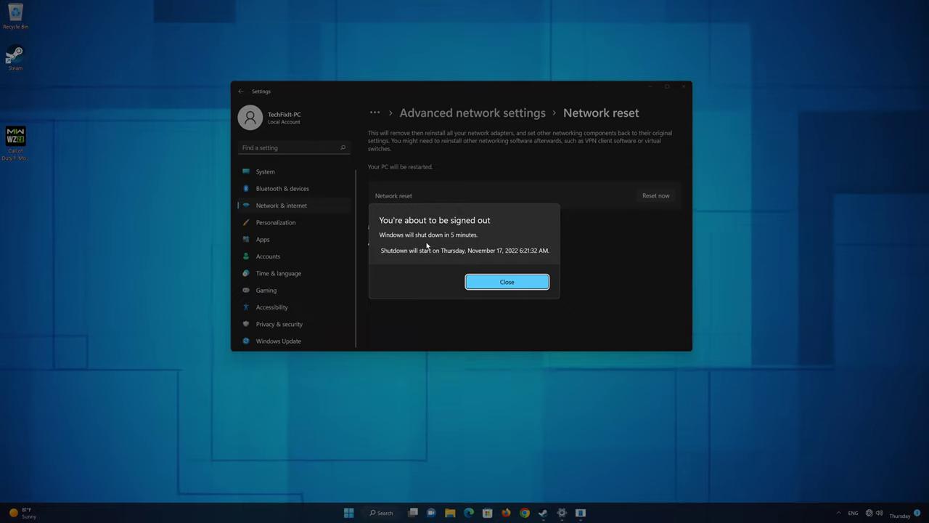
left_click(507, 282)
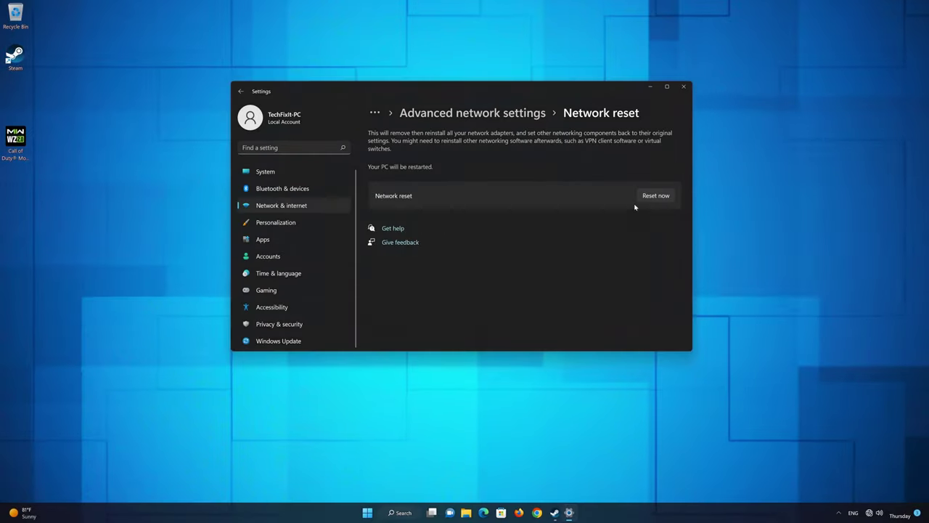
left_click(684, 88)
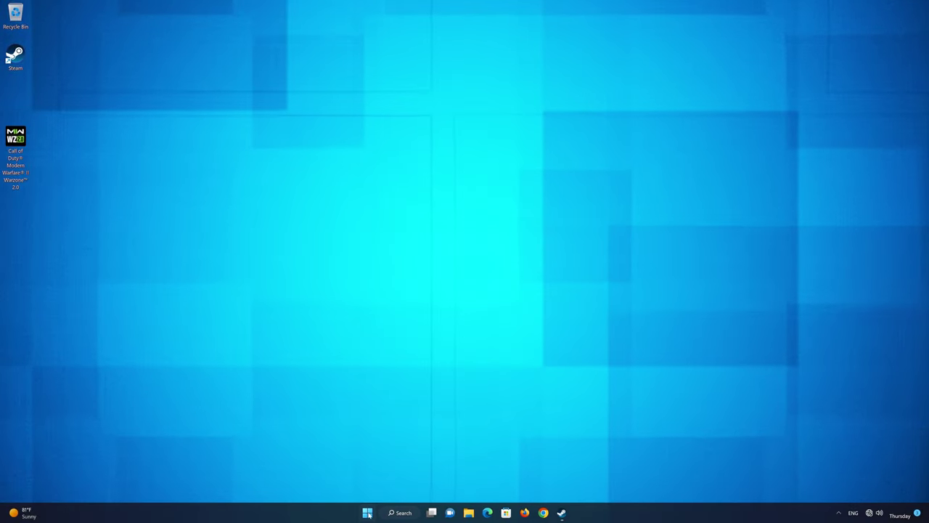
key("super")
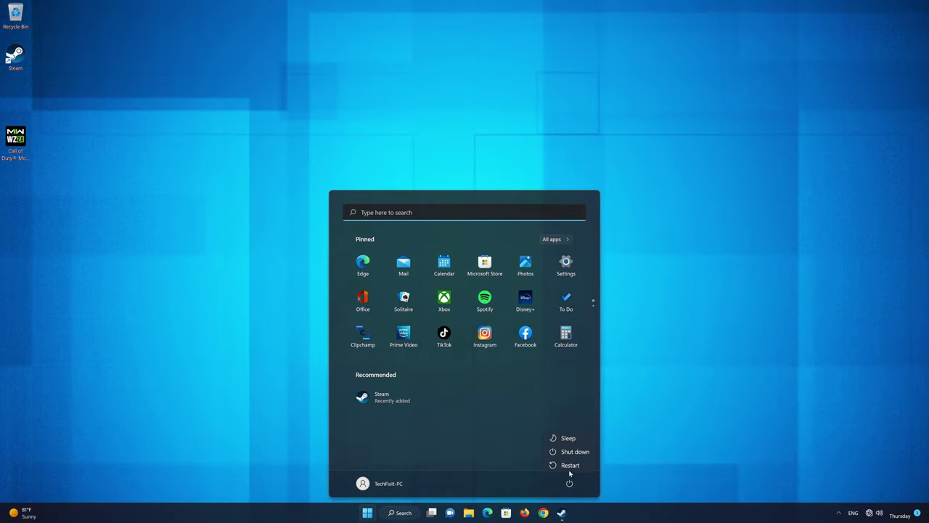
left_click(570, 466)
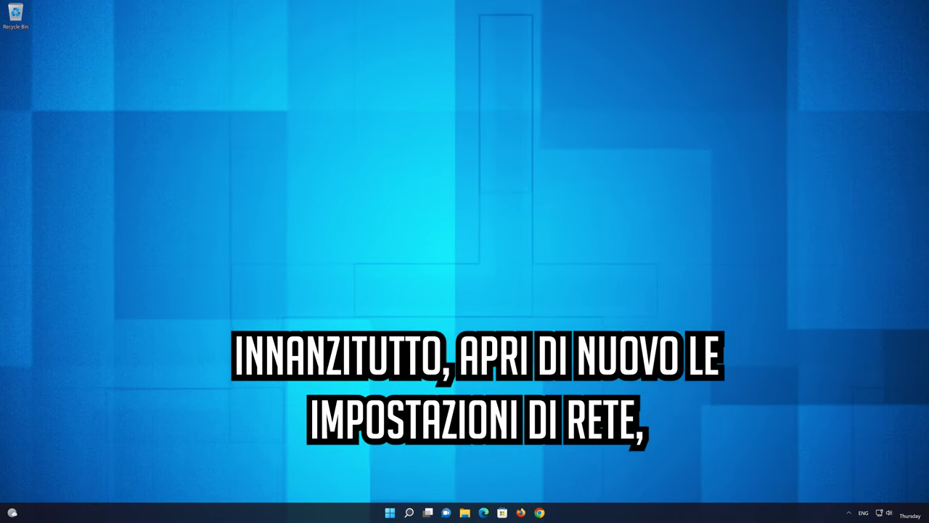
Step: Open the Ethernet connection's properties in the Network & internet settings and find the DNS server assignment
left_click(389, 514)
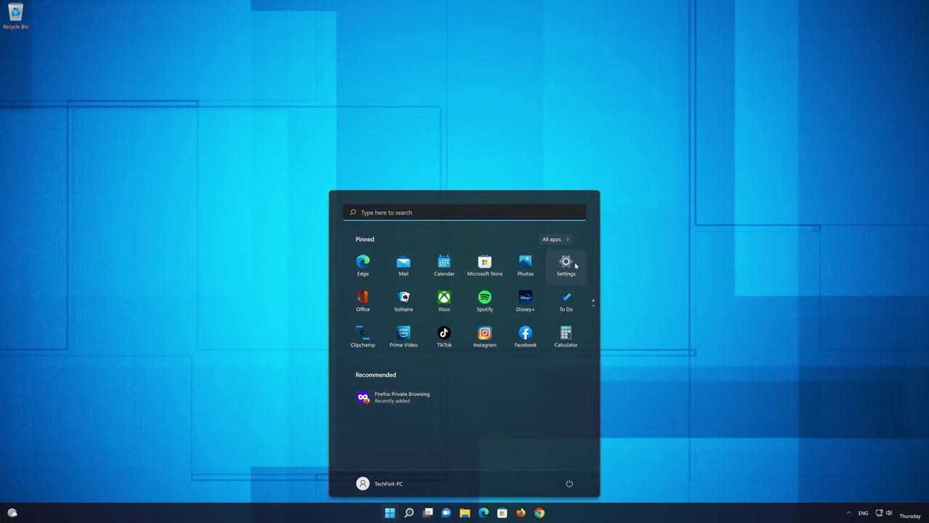
left_click(575, 266)
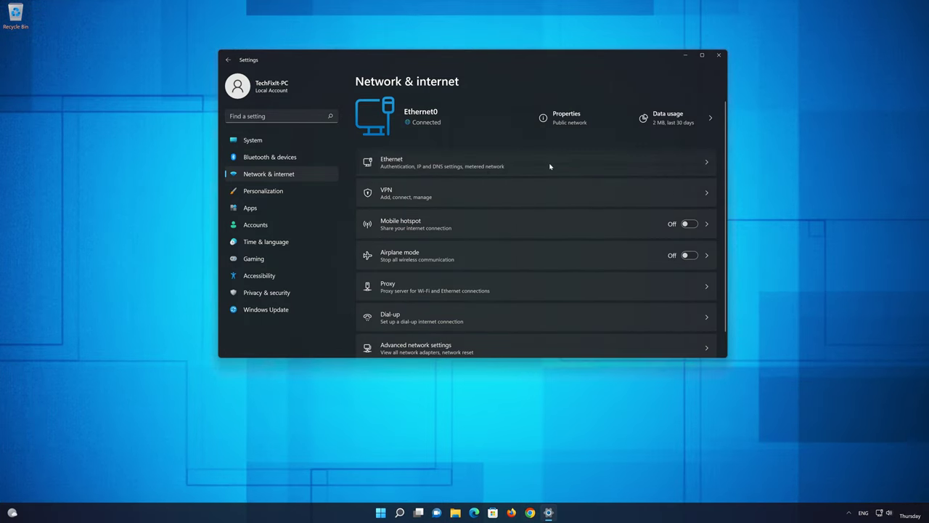
left_click(549, 167)
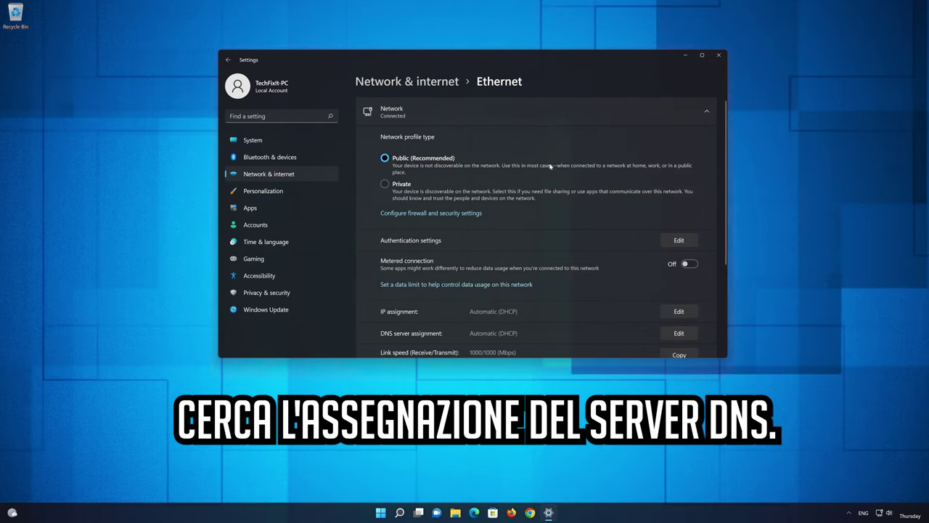
scroll(549, 167, "down", 2)
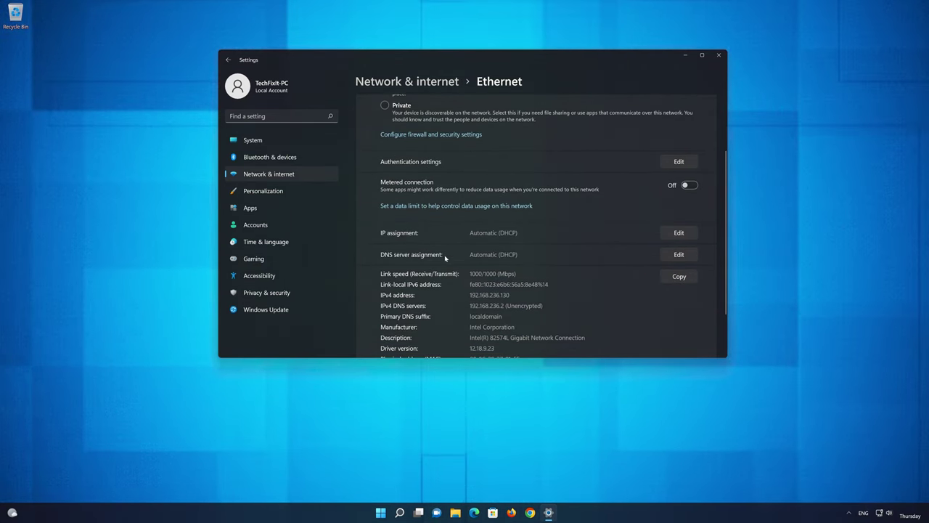
Step: Change the Ethernet DNS server assignment to Manual and turn on IPv4
left_click(680, 255)
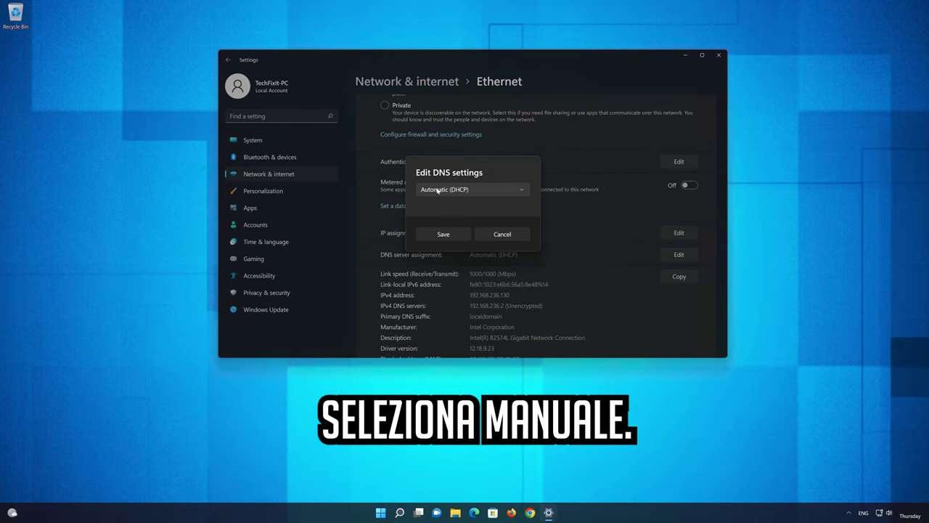
left_click(475, 191)
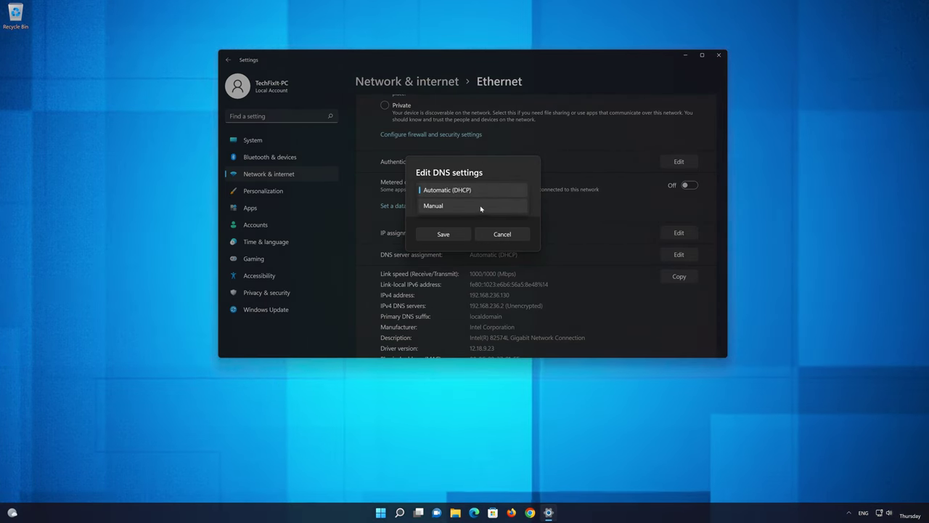
left_click(456, 206)
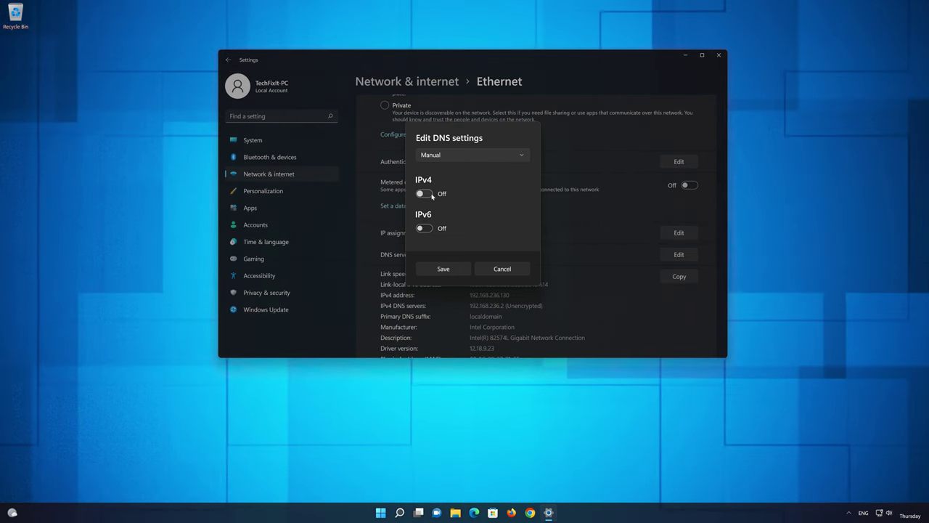
left_click(426, 194)
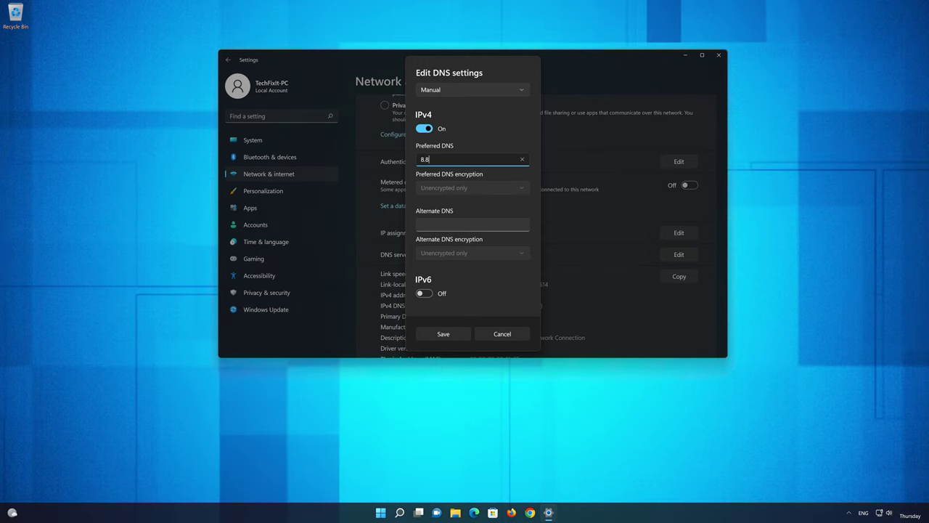
Step: Set the preferred IPv4 DNS to 8.8.8.8 with encryption set to Encrypted only (DNS over HTTPS)
type("8.8.8")
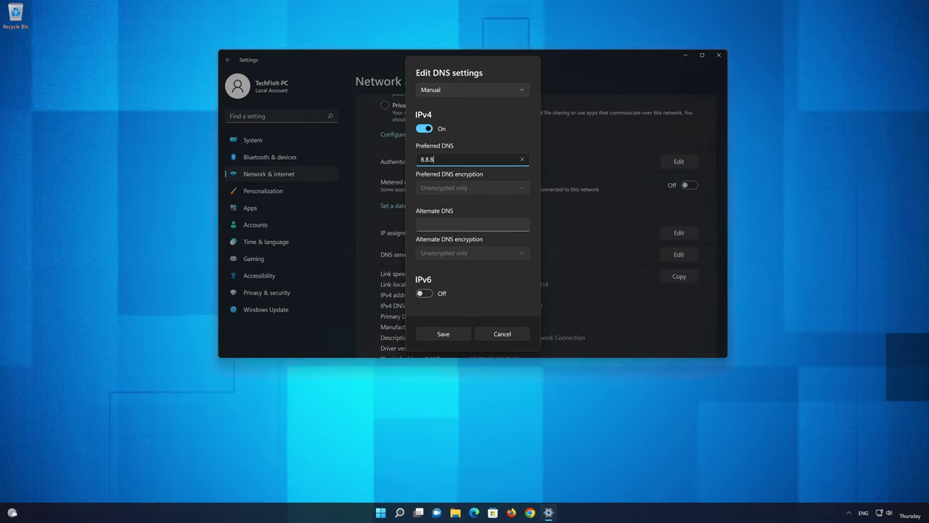
type(".8")
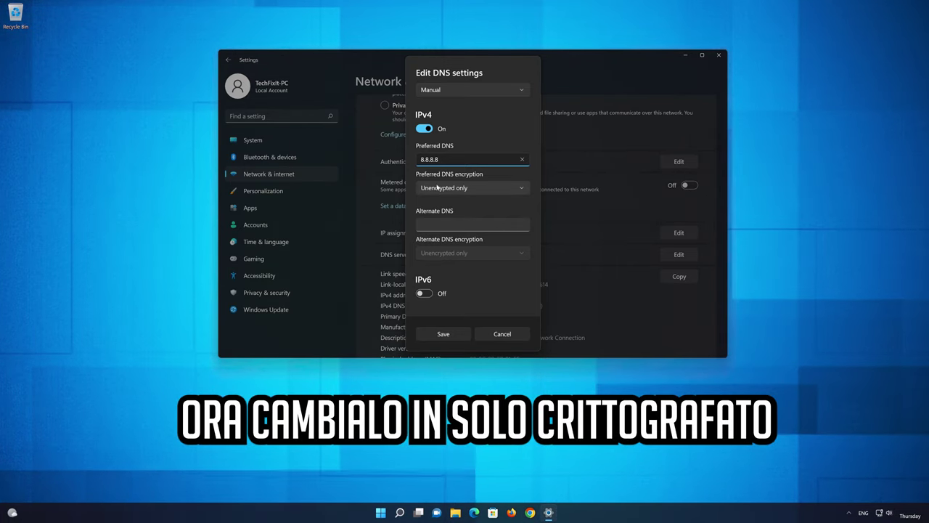
left_click(466, 187)
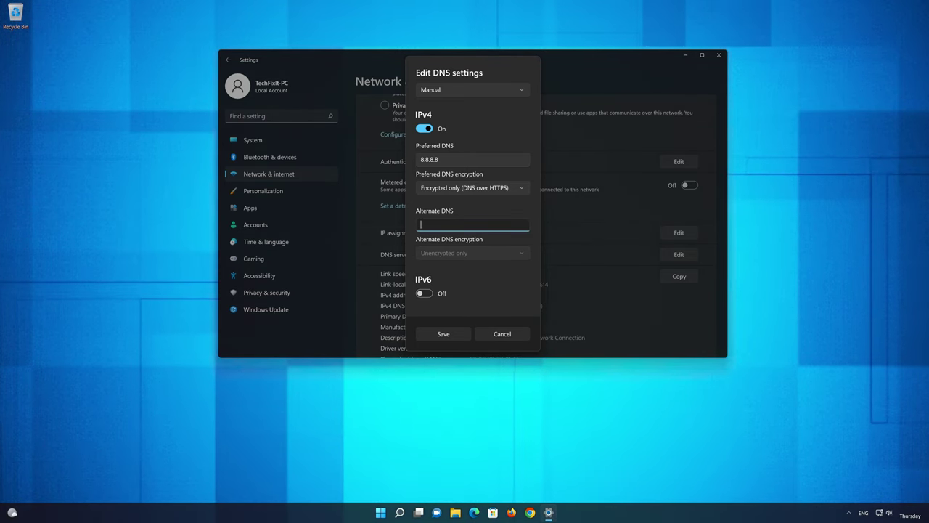
Step: Set the alternate IPv4 DNS to 8.8.4.4 with Encrypted only (DNS over HTTPS) and save the DNS settings
type("8.8")
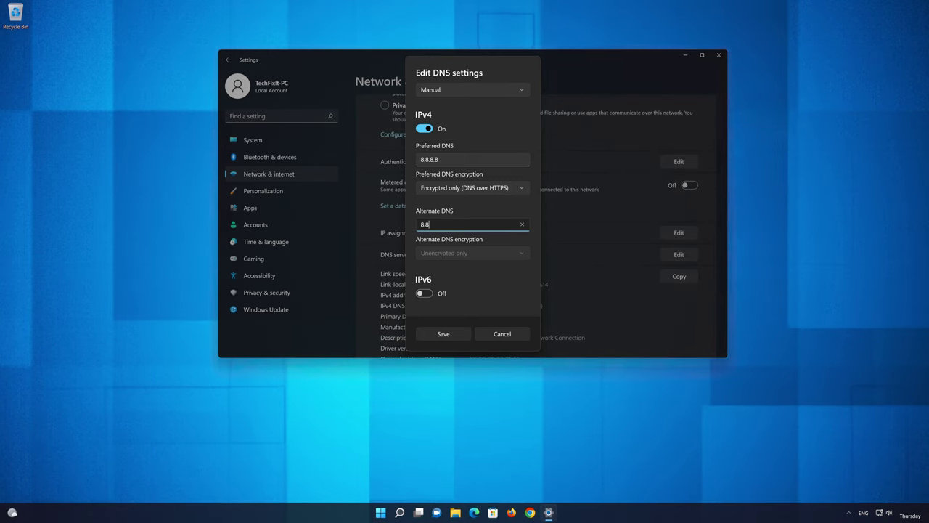
type(".4.4")
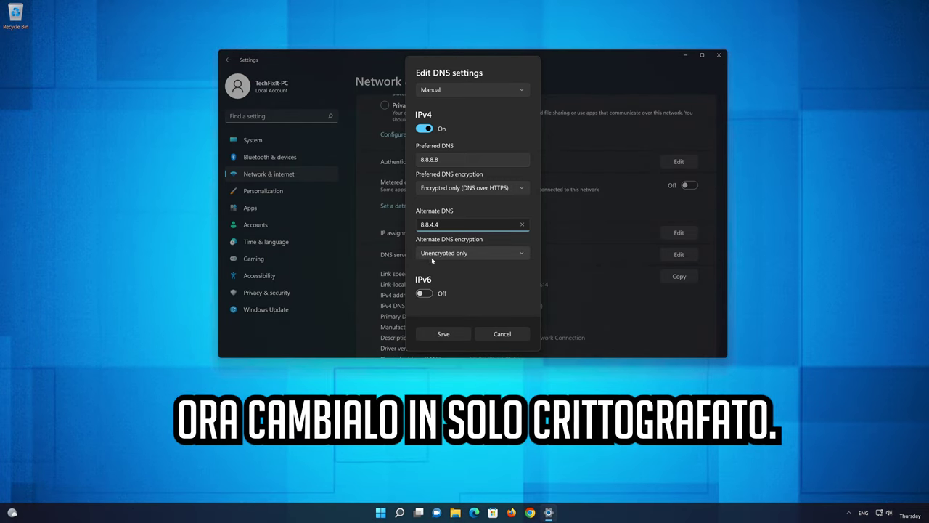
left_click(436, 254)
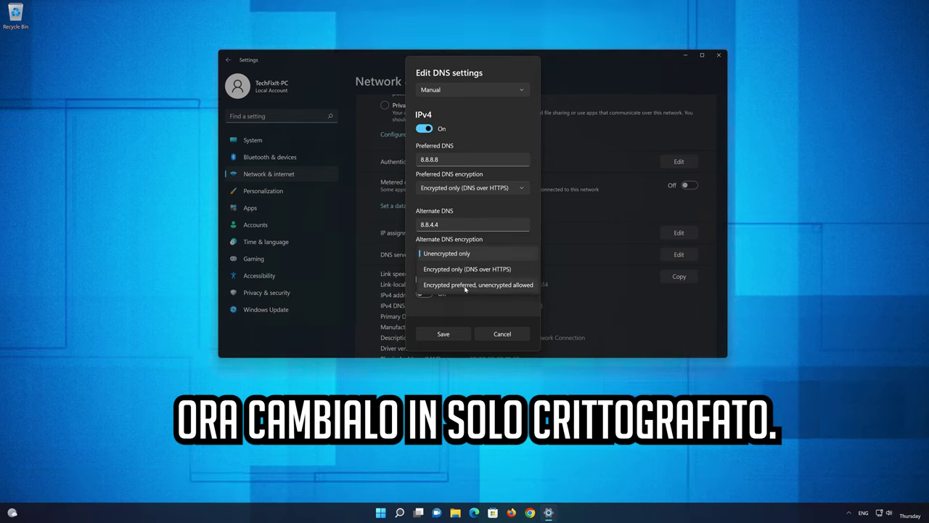
left_click(472, 270)
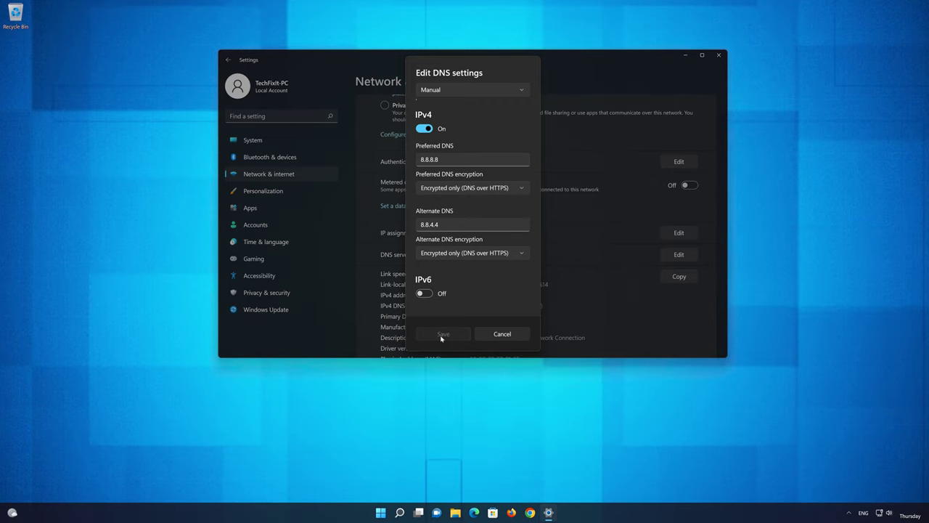
left_click(441, 335)
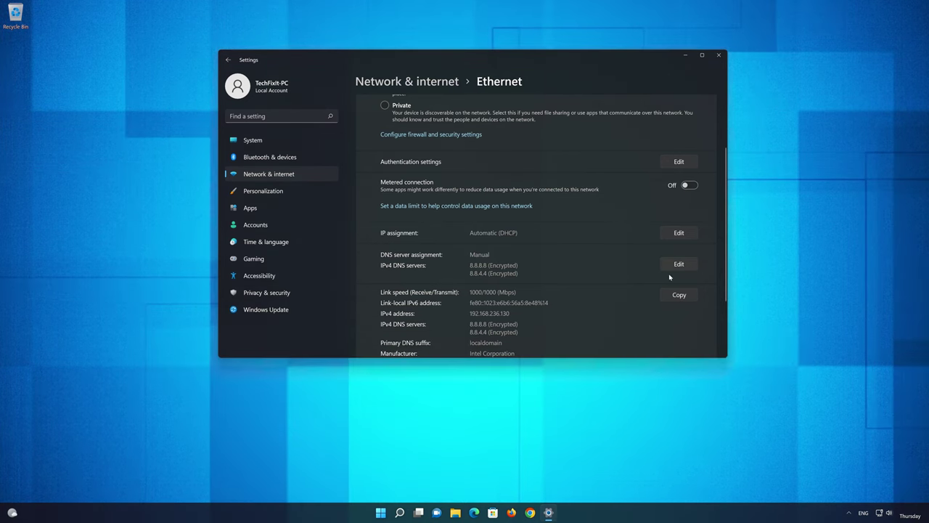
Step: Change the Ethernet DNS server assignment to Automatic (DHCP), save it and close Settings
left_click(680, 265)
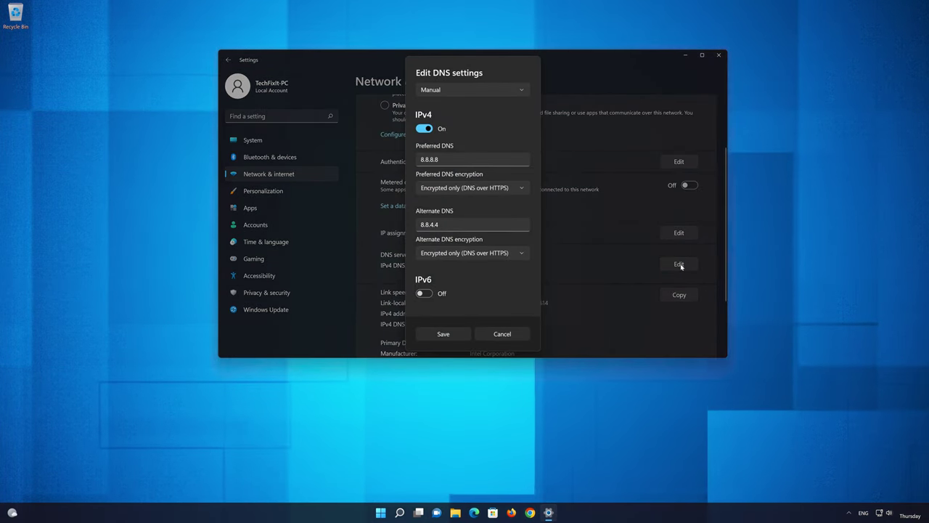
left_click(449, 90)
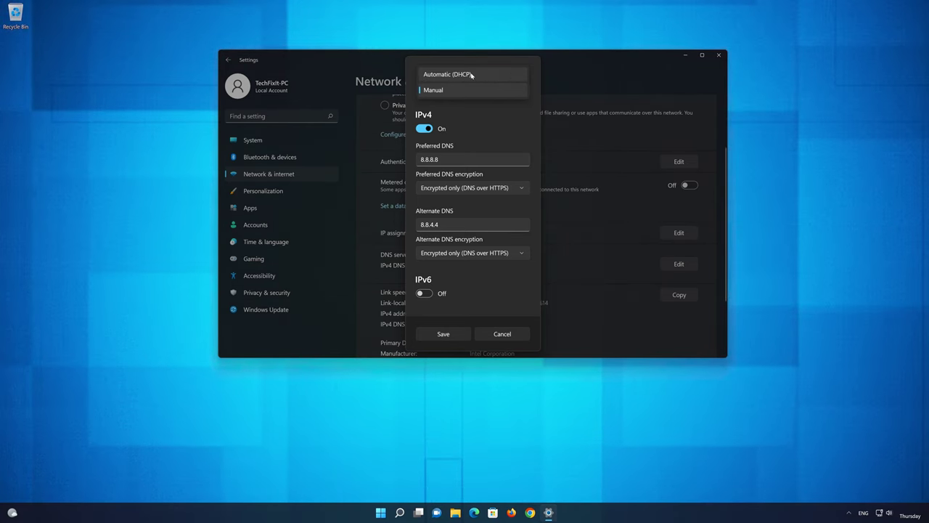
left_click(471, 74)
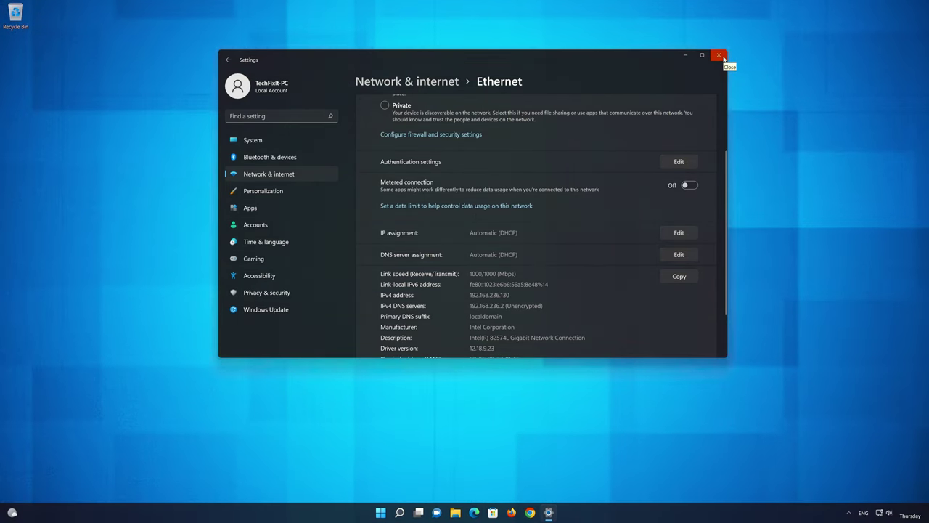
left_click(719, 56)
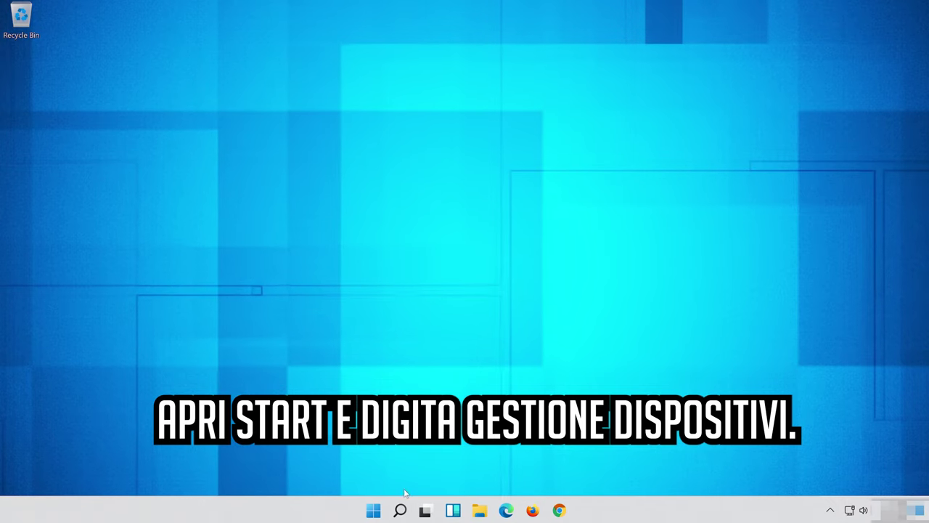
Step: Search Windows for "device manager" and open Device Manager
left_click(401, 511)
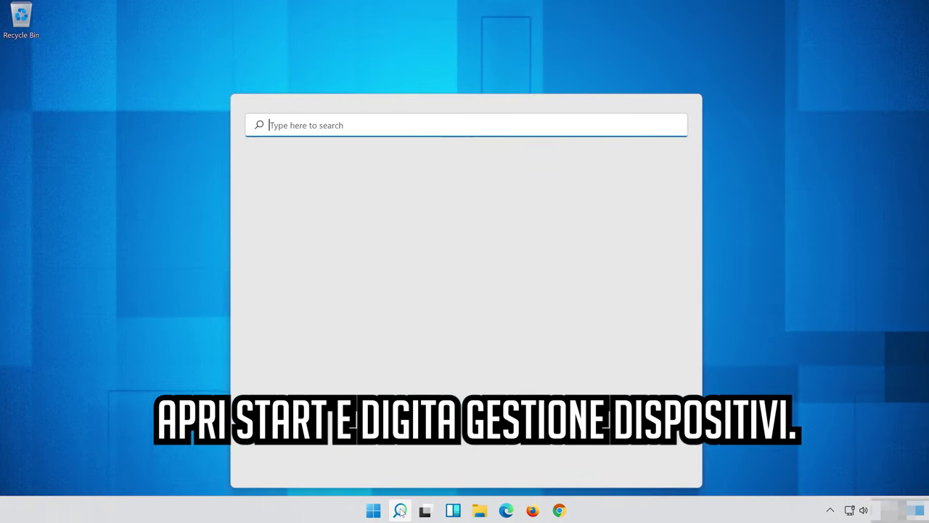
type("dei")
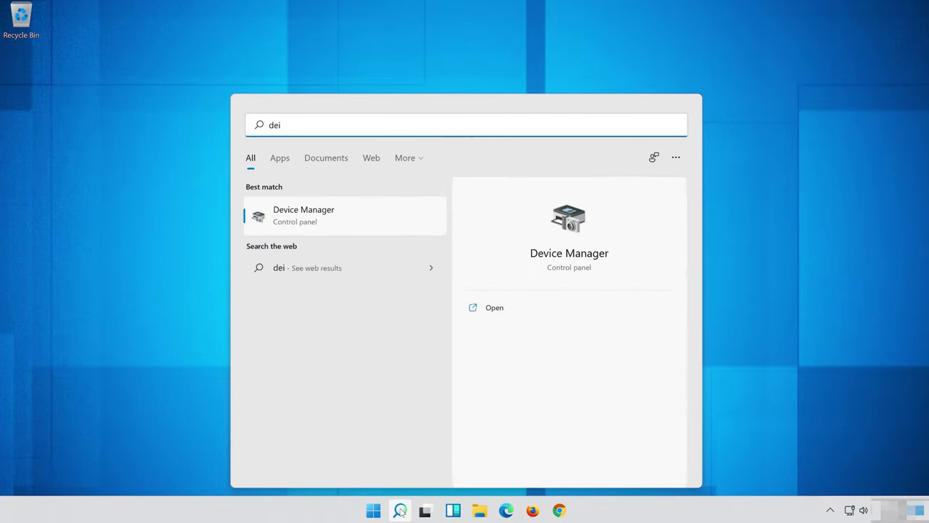
key("BackSpace")
type("vice manager")
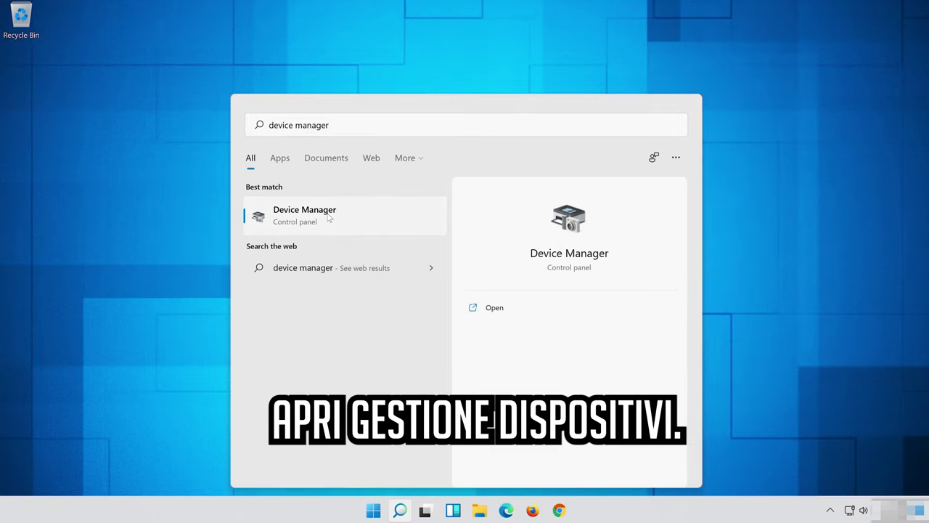
left_click(326, 218)
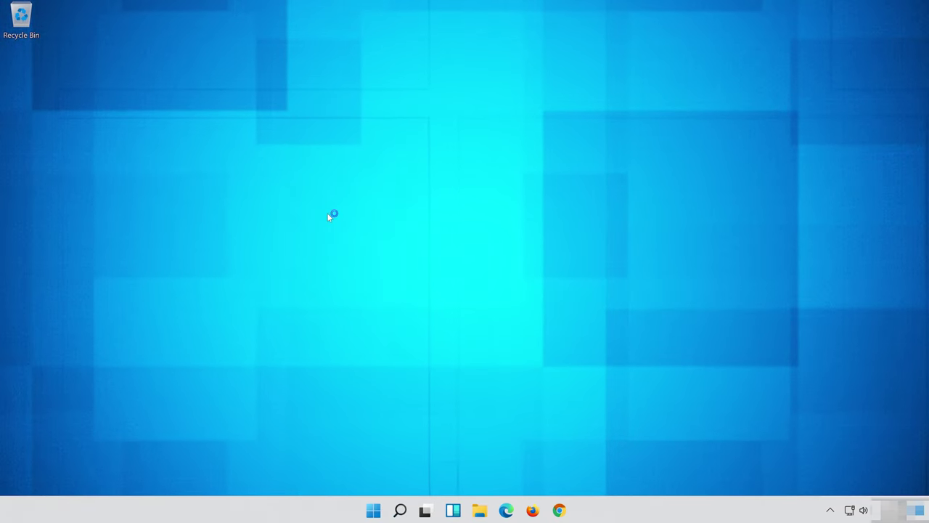
Step: Expand the network adapters and show the driver properties of the Intel(R) 82574L Gigabit Network Connection
left_click(305, 313)
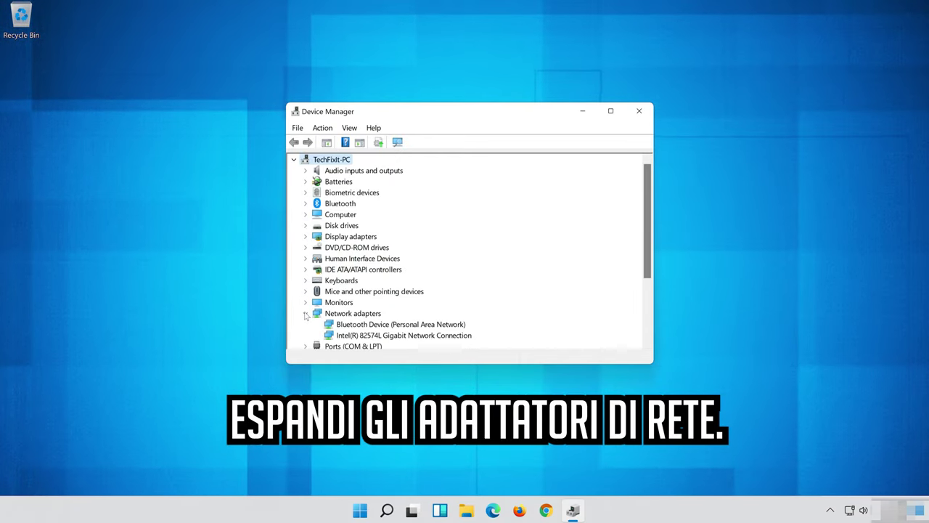
left_click(320, 336)
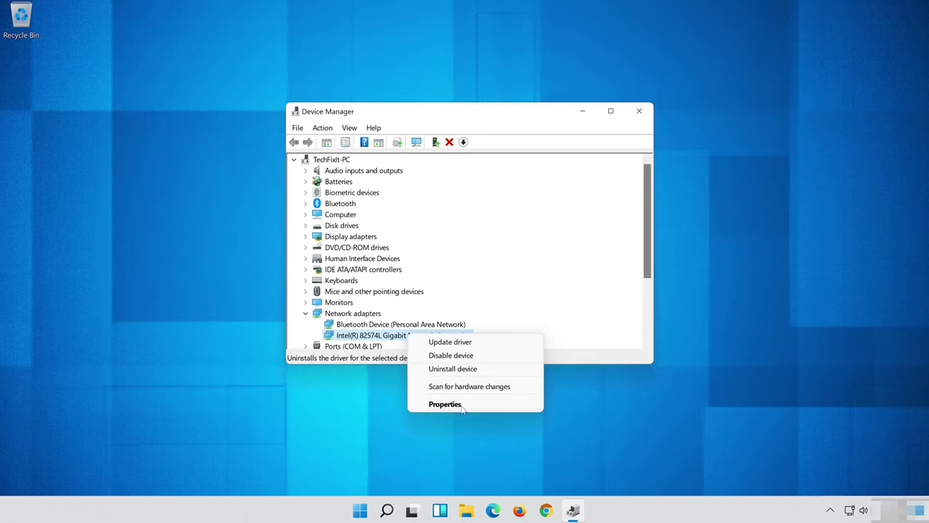
left_click(457, 408)
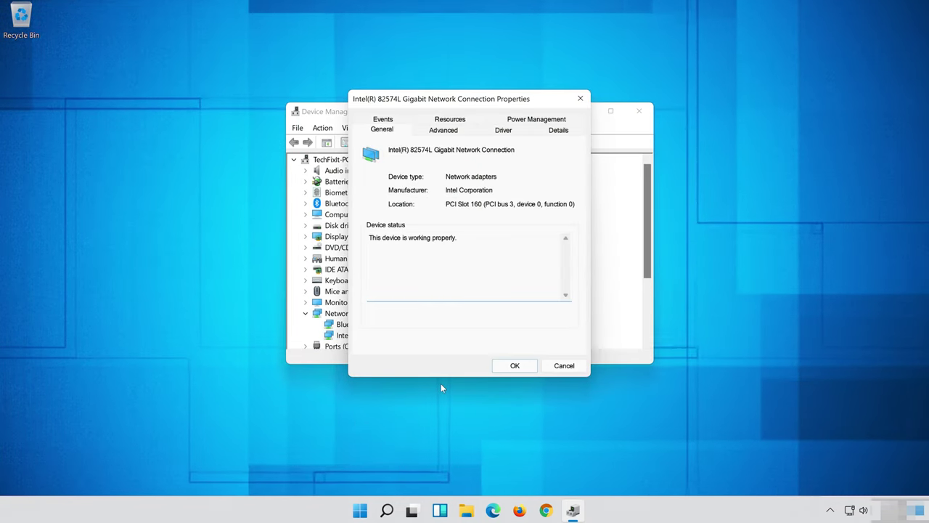
left_click(499, 131)
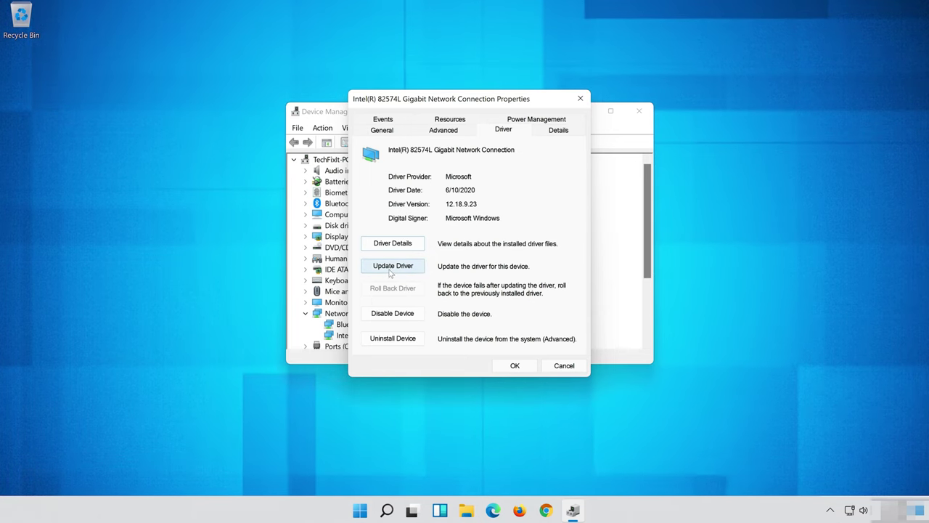
Step: Update the adapter's driver manually with Intel(R) 82574L Gigabit Network Connection from the computer's list of available drivers, and close Device Manager
left_click(391, 270)
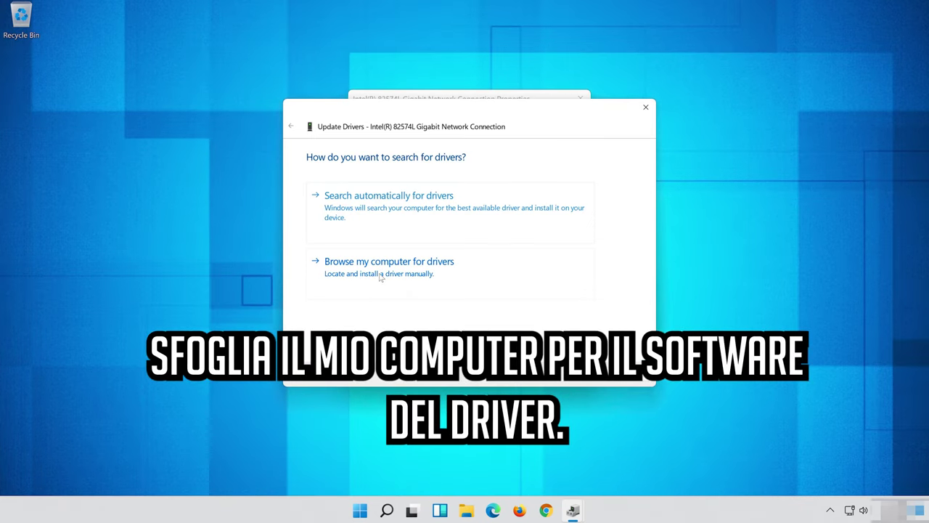
left_click(418, 286)
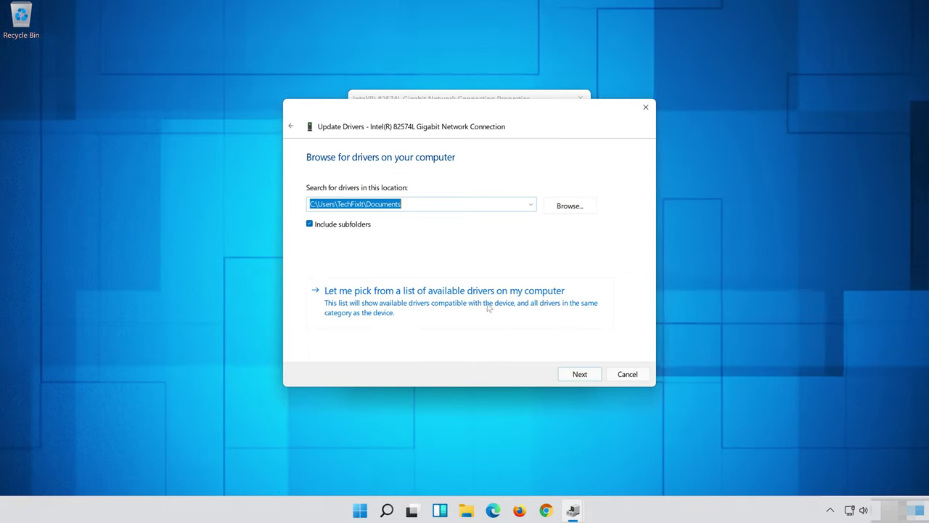
left_click(438, 308)
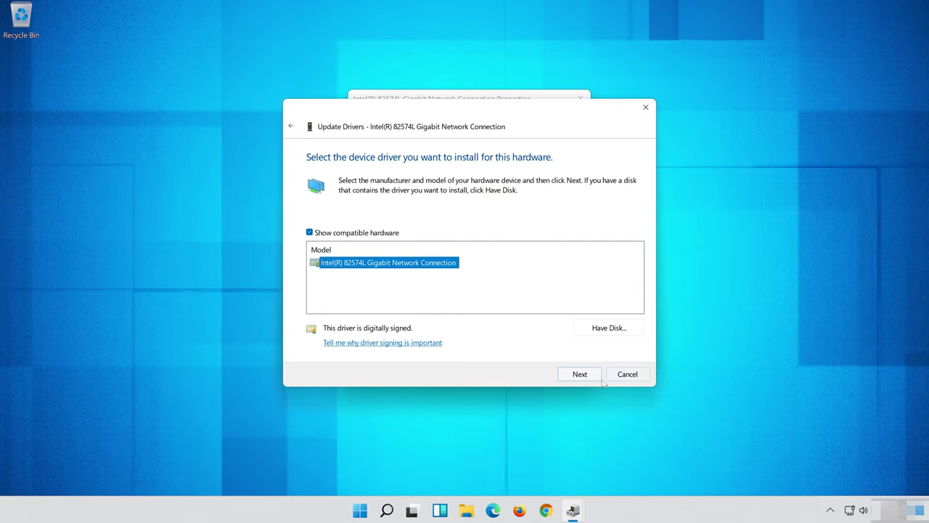
left_click(581, 374)
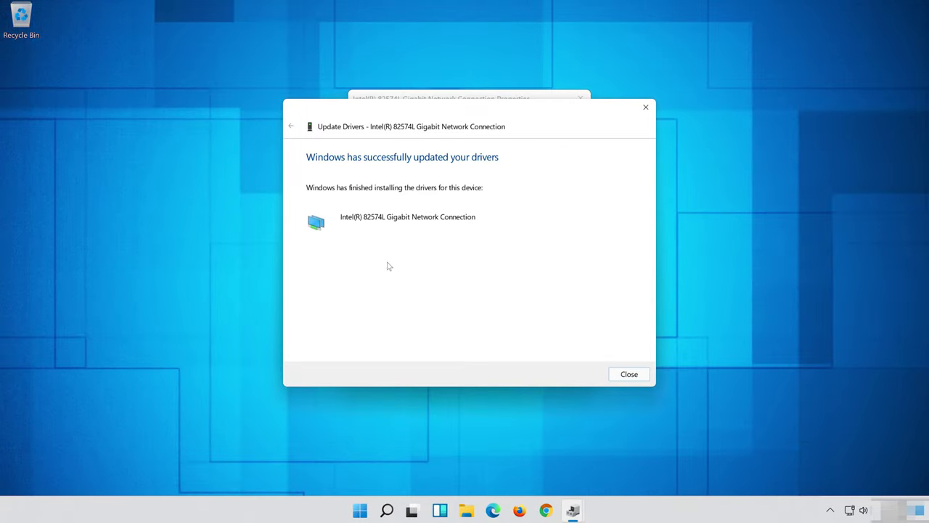
left_click(628, 374)
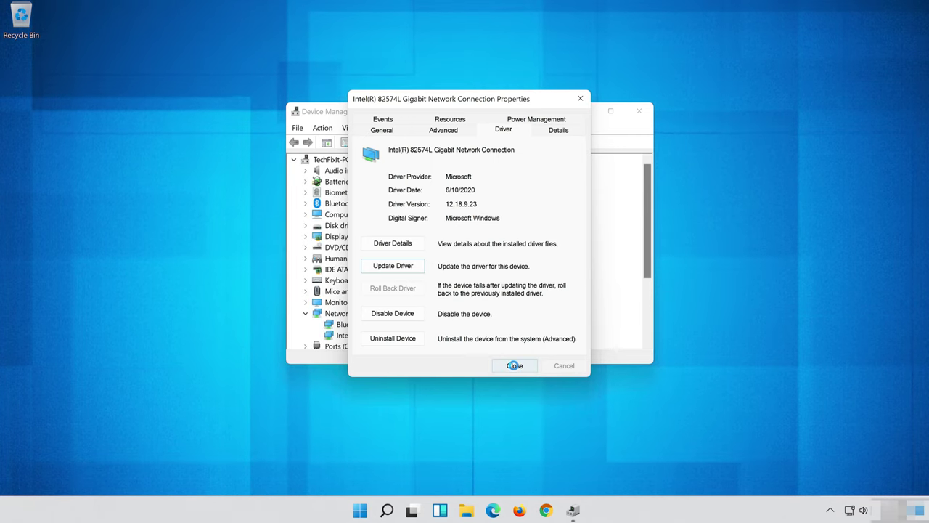
left_click(514, 365)
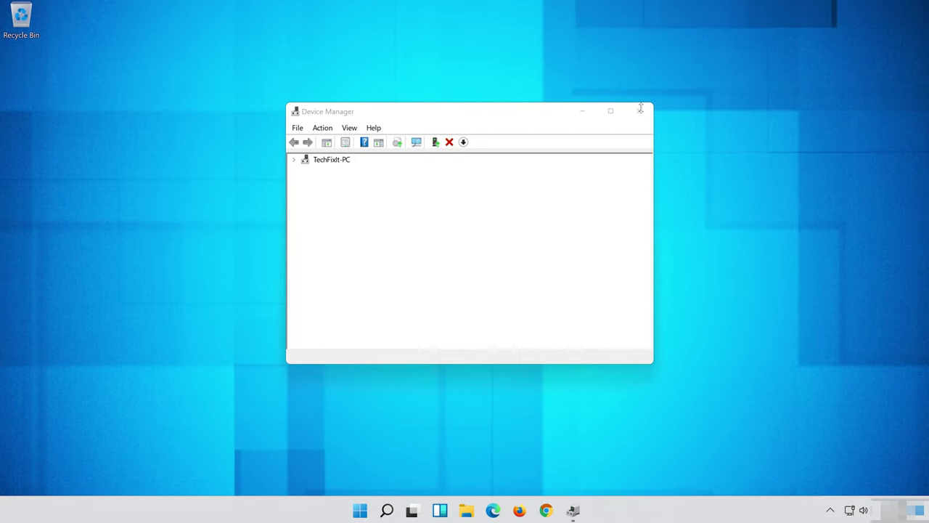
left_click(640, 112)
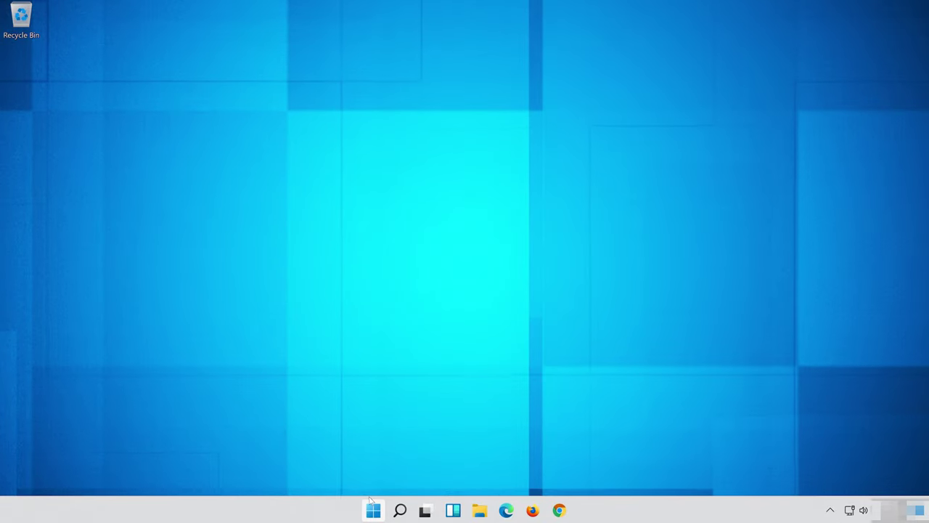
Step: Restart the computer from the Start menu's power options
left_click(372, 508)
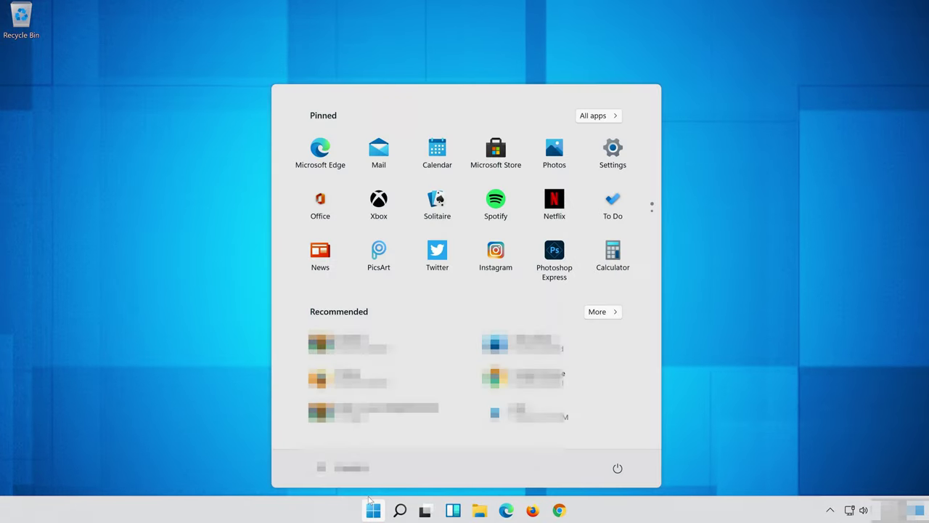
left_click(617, 468)
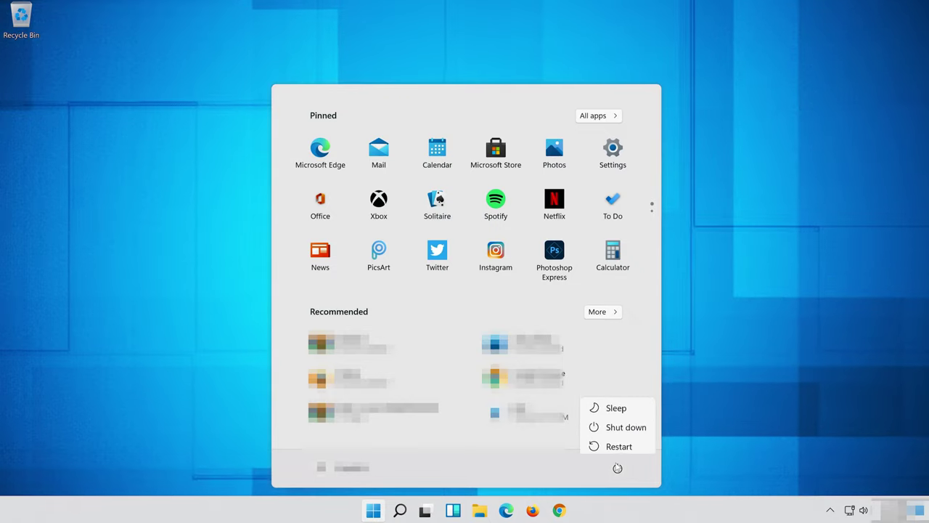
left_click(617, 442)
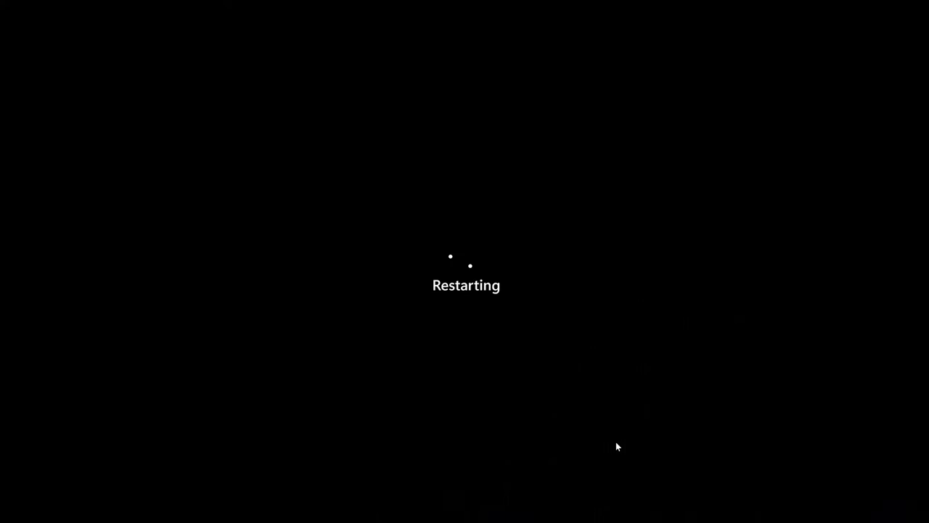